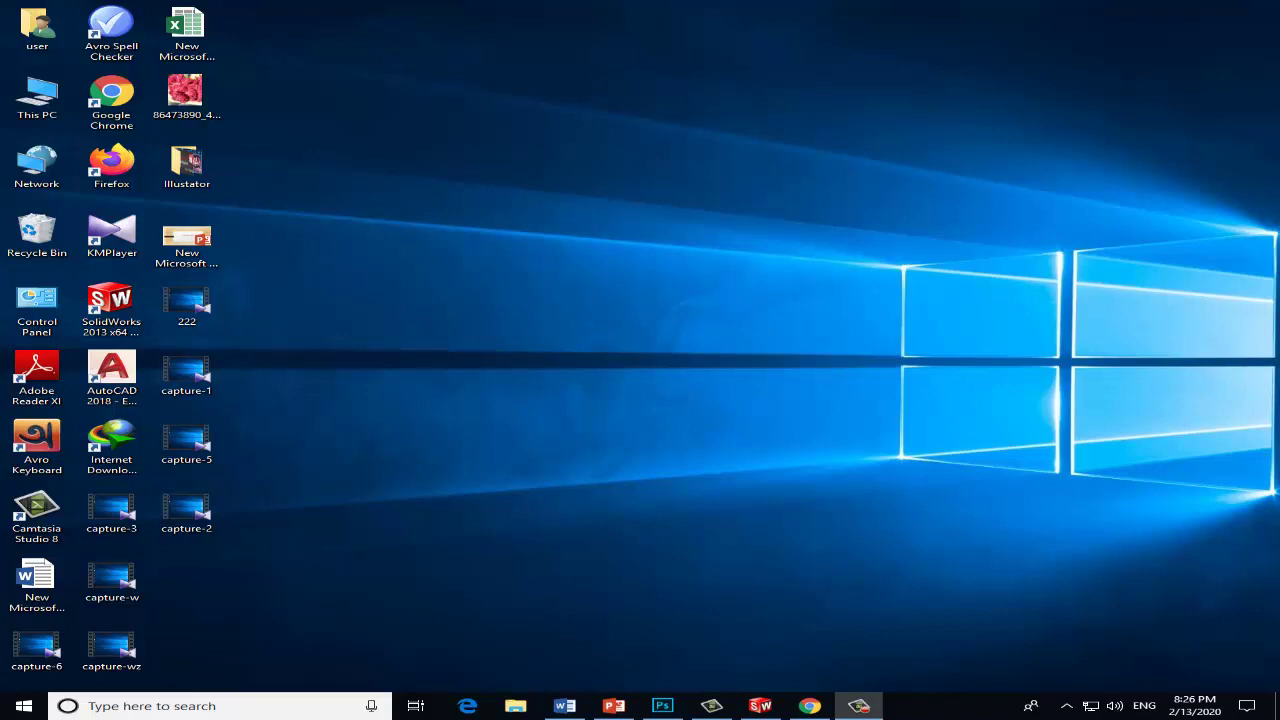
Bring the SolidWorks PowerPoint presentation forward and move to slide 3, the Release history table.
mouse_move(613, 706)
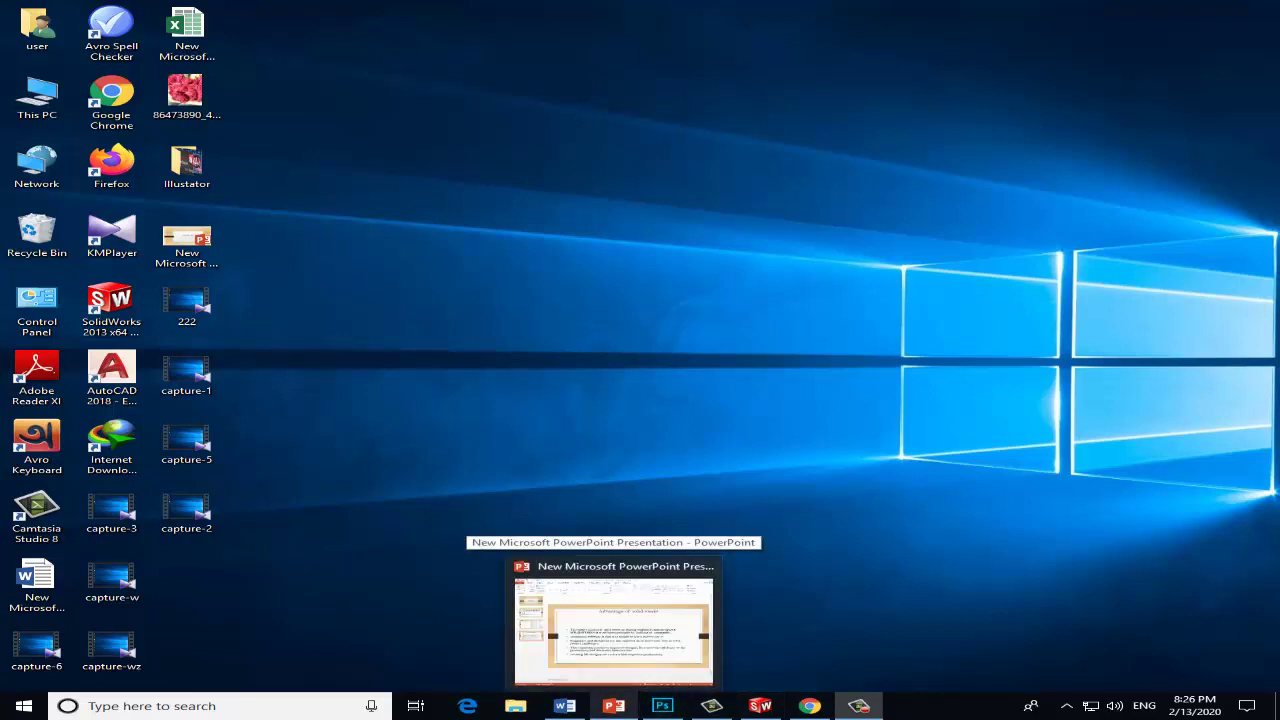
click(613, 625)
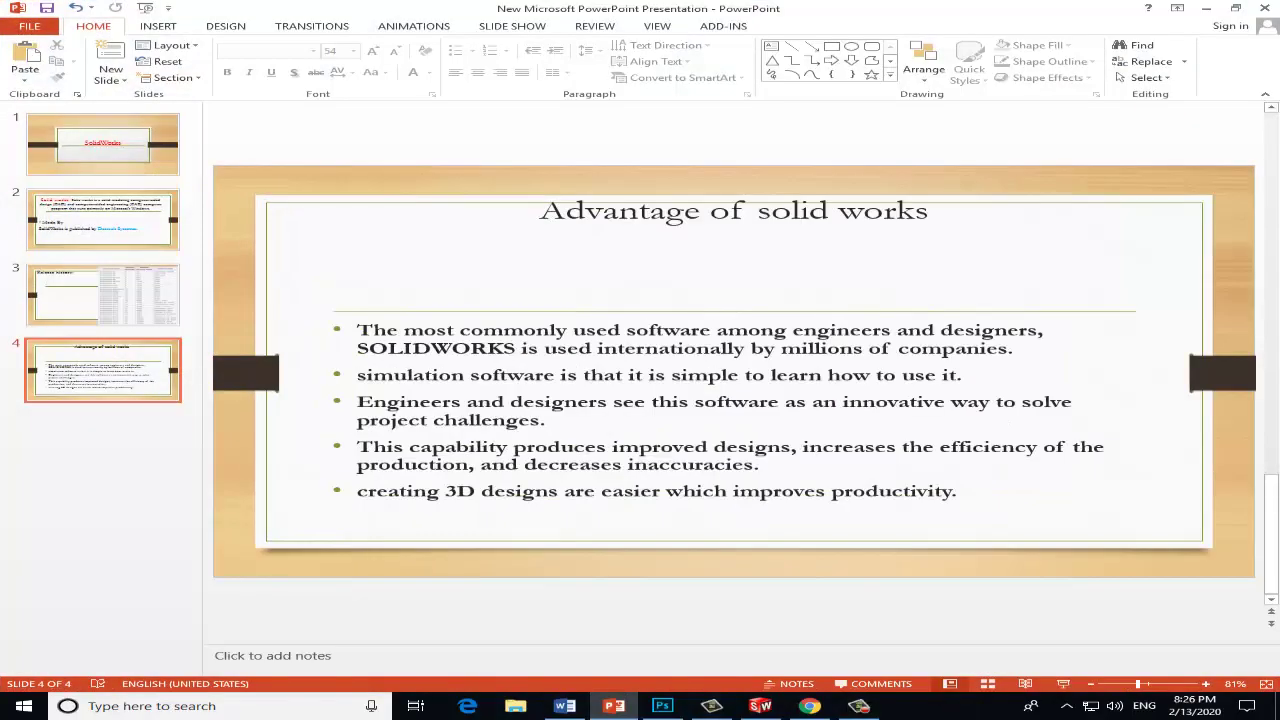
click(103, 220)
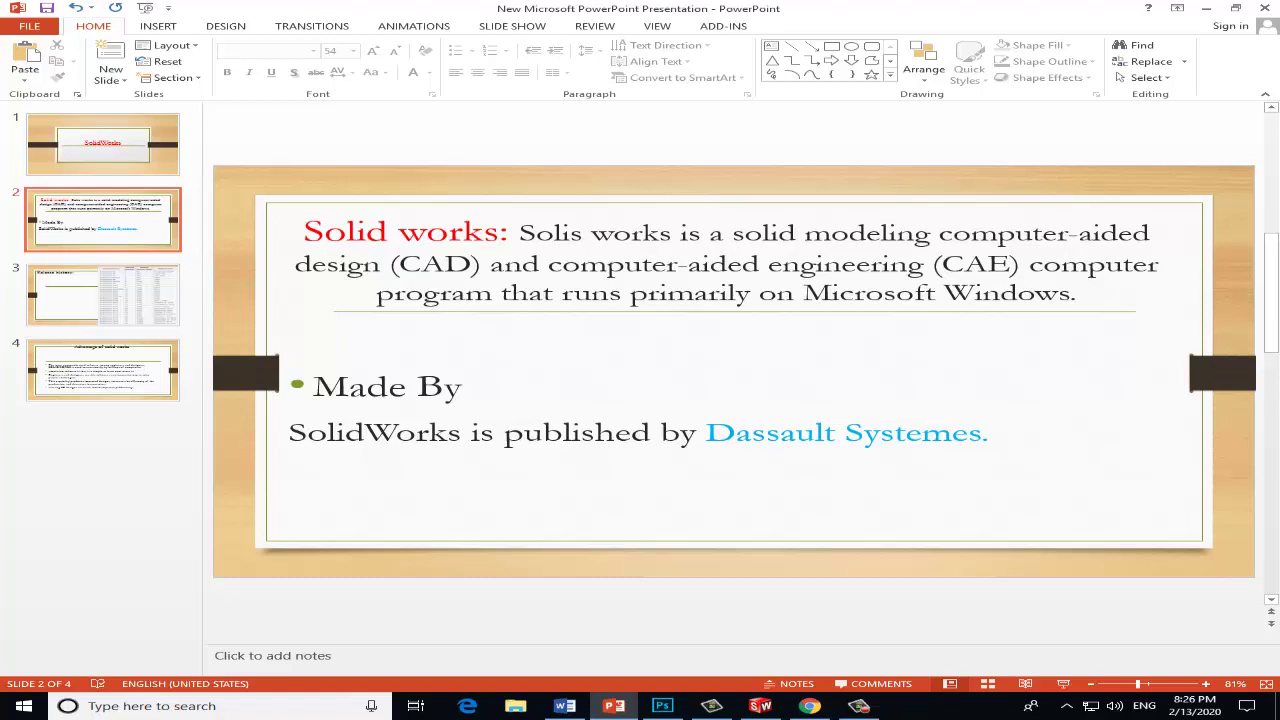
scroll(733, 370, down, 1)
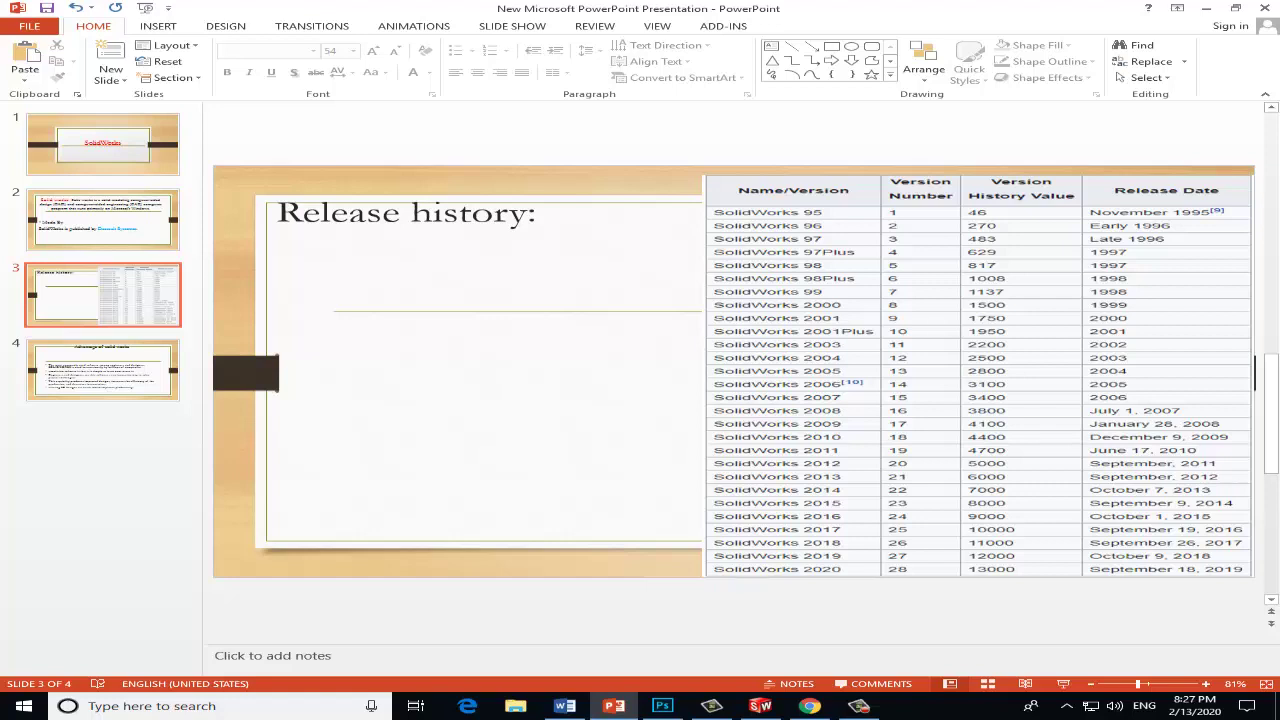
Advance to slide 4, 'Advantage of solid works', with its five benefit bullets.
key(Page_Down)
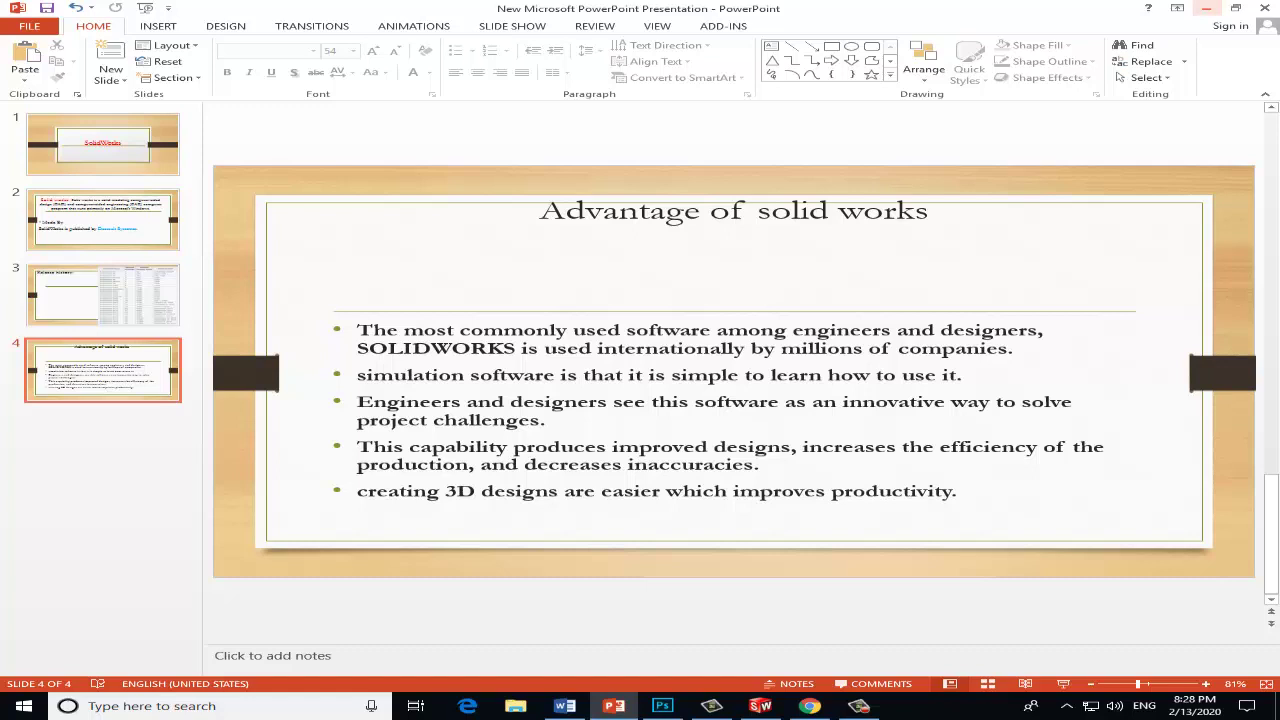
Minimize PowerPoint, launch SolidWorks 2013 from the desktop and dismiss the journal file warning.
click(1206, 8)
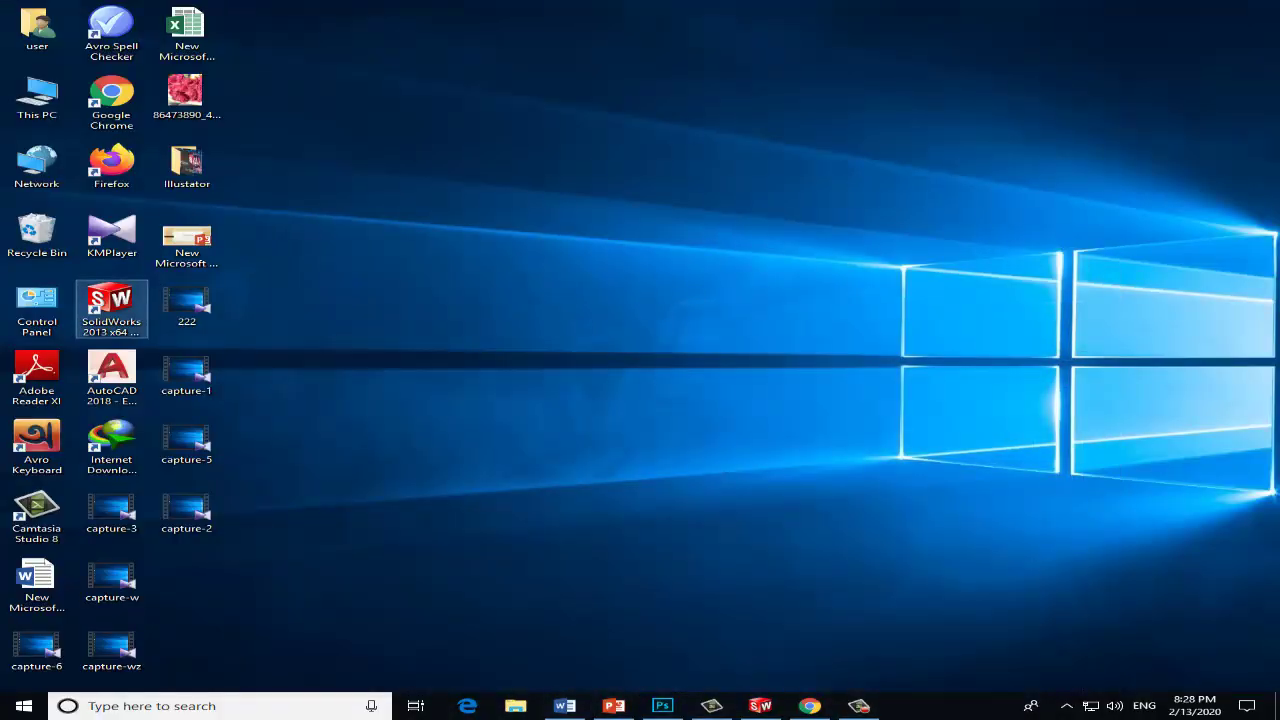
double_click(111, 305)
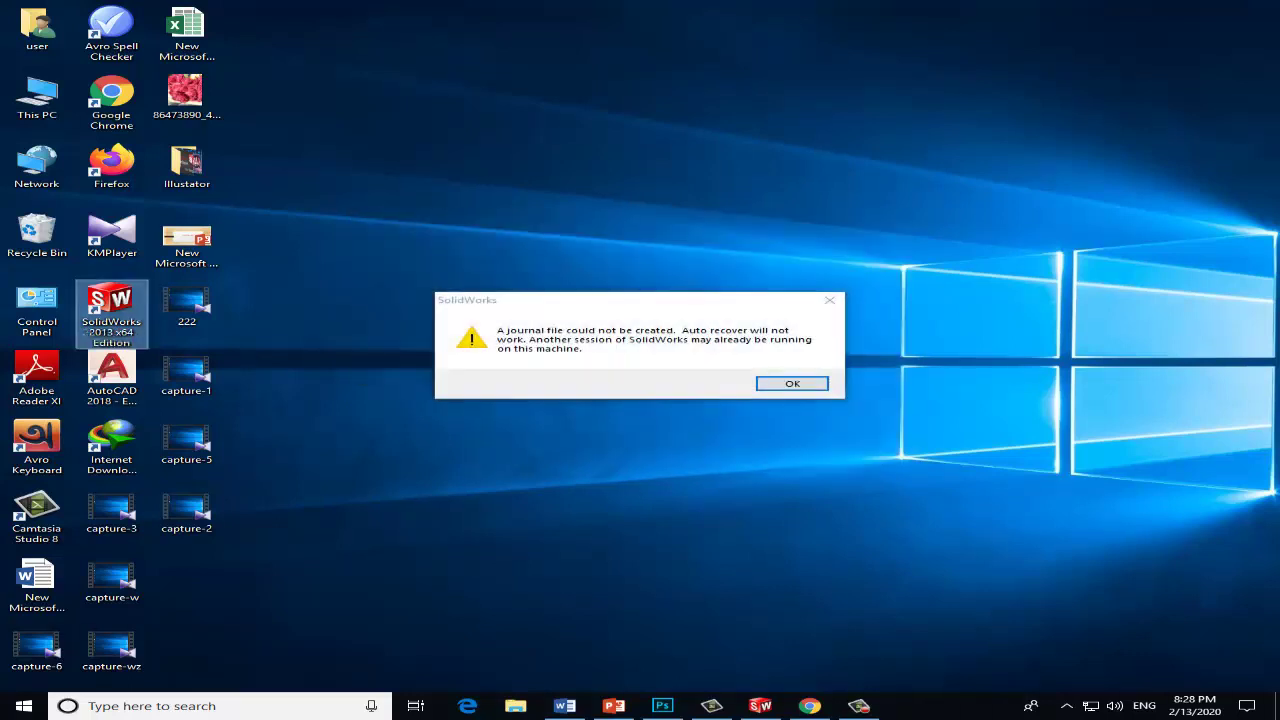
click(829, 300)
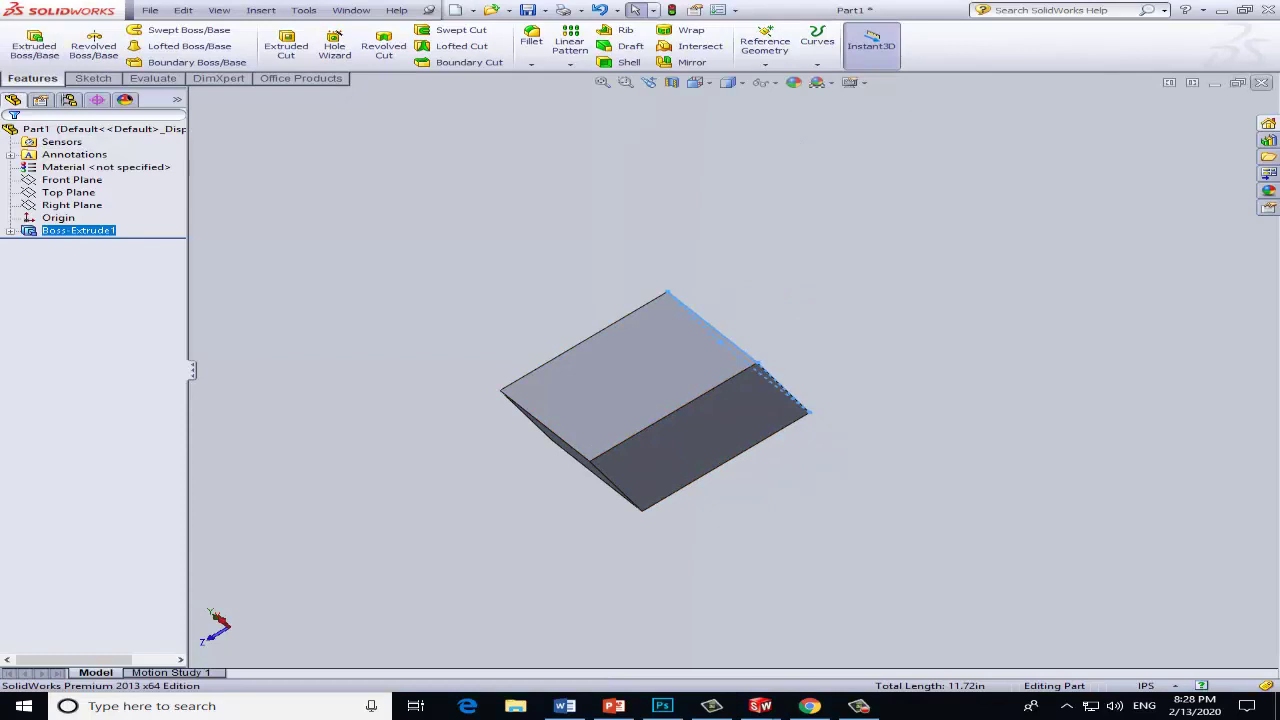
Close the leftover wedge part without saving it.
key(ctrl+w)
key(Down)
key(Return)
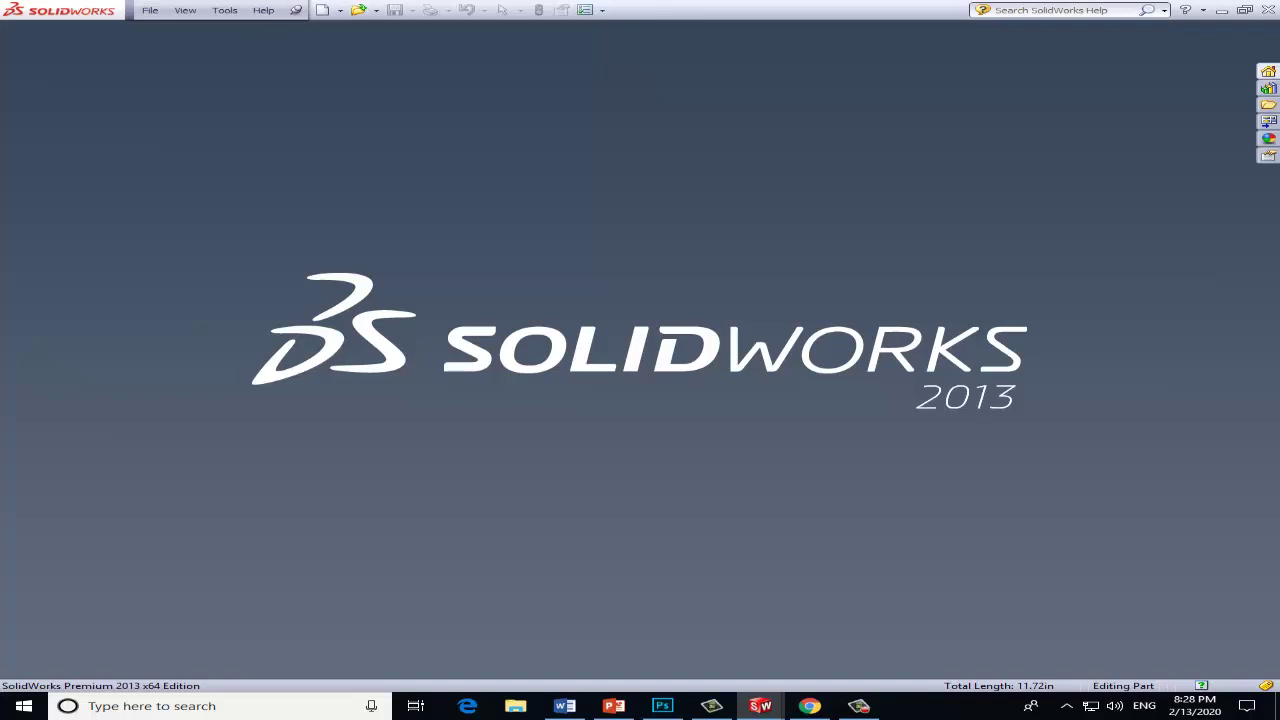
Use File > New to bring up the New SolidWorks Document dialog with Part selected.
click(150, 10)
click(150, 10)
key(Down)
key(Return)
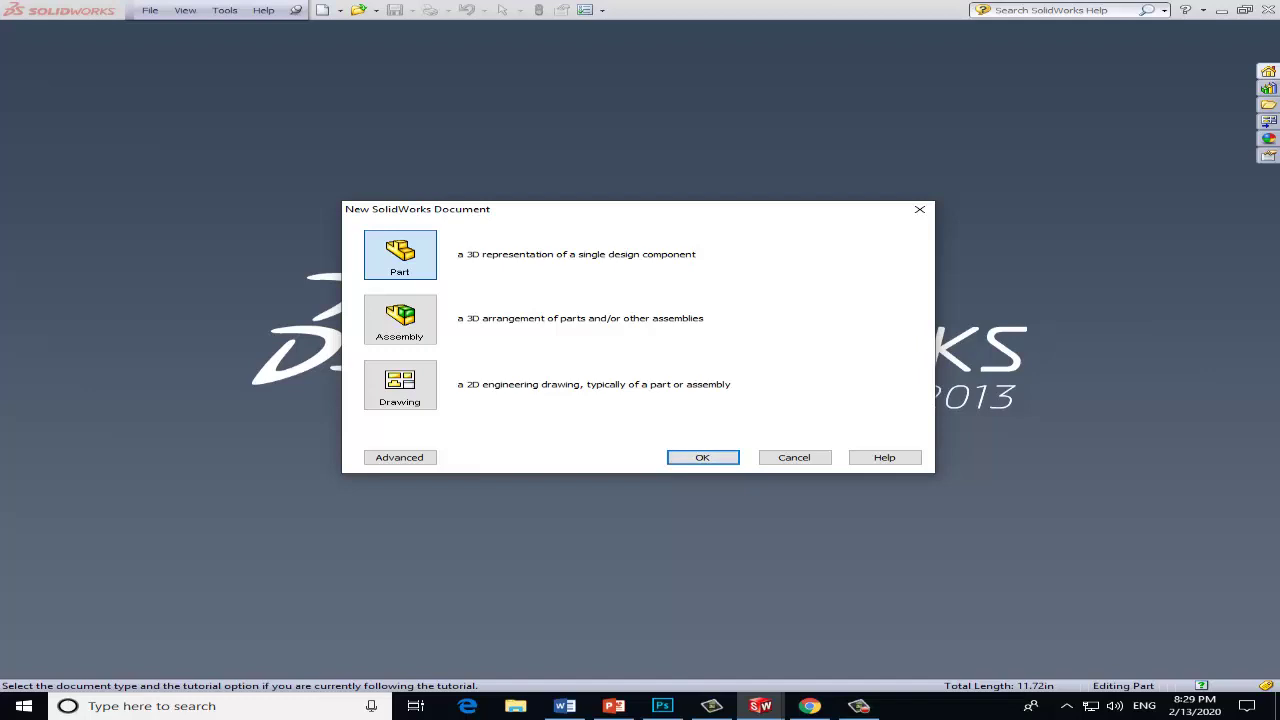
Accept Part in the New SolidWorks Document dialog to create the empty Part2.
key(Return)
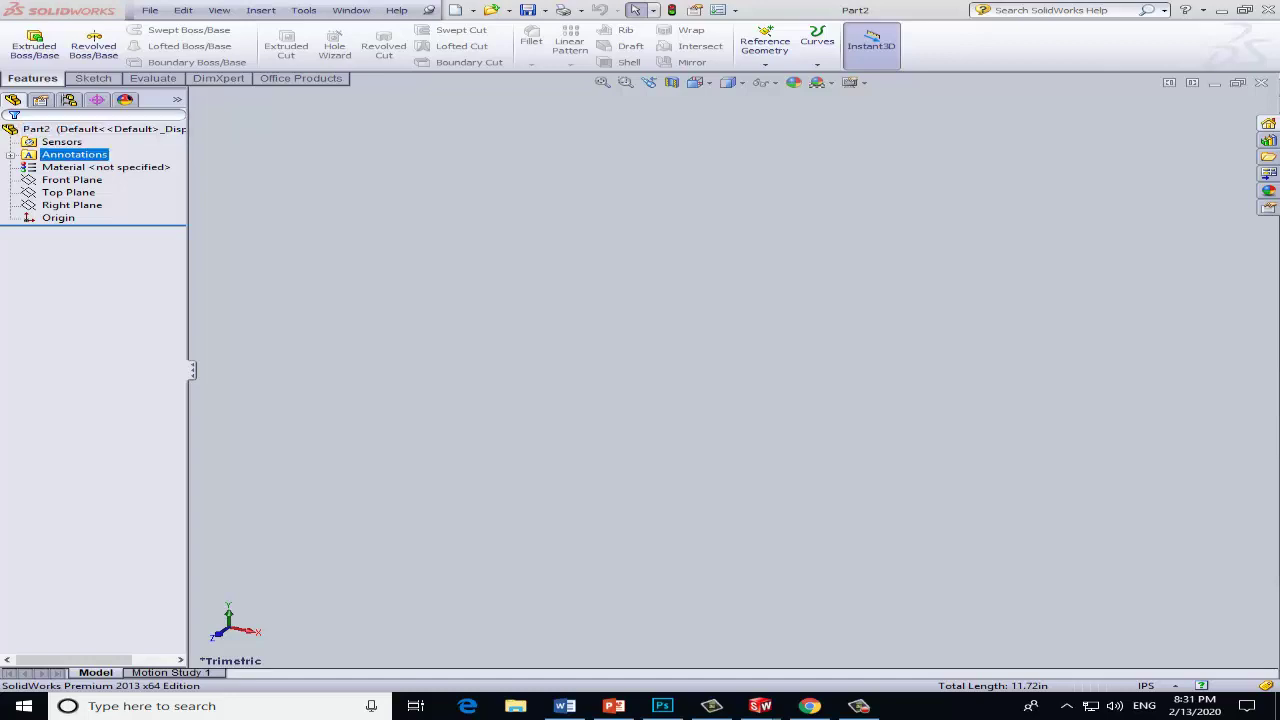
Select the Front Plane in the feature tree and turn the view Normal To it.
click(105, 167)
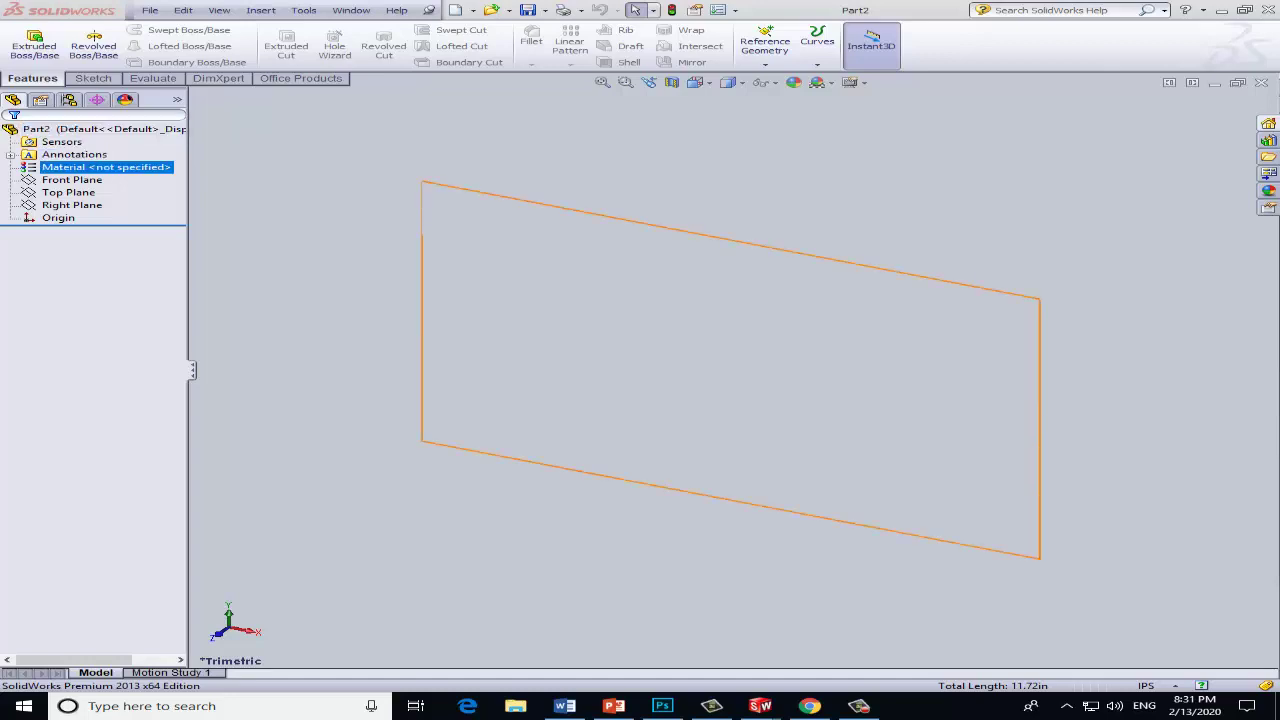
click(72, 180)
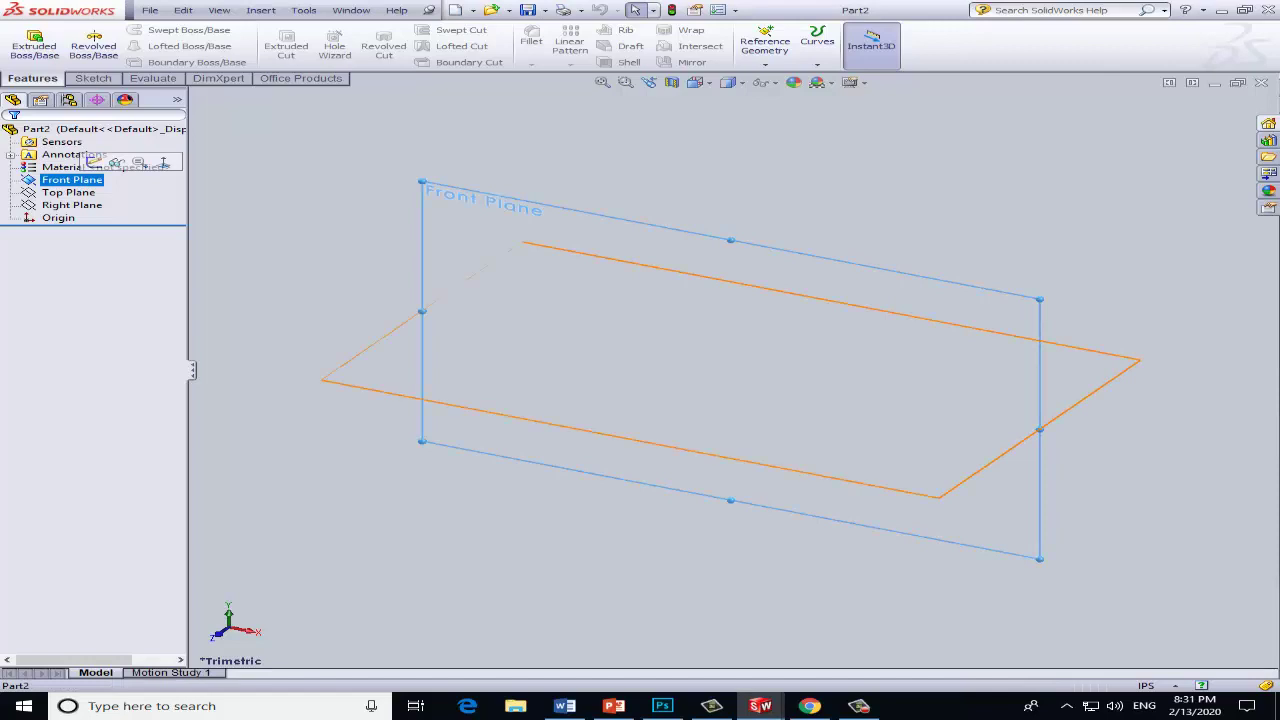
right_click(705, 302)
click(809, 287)
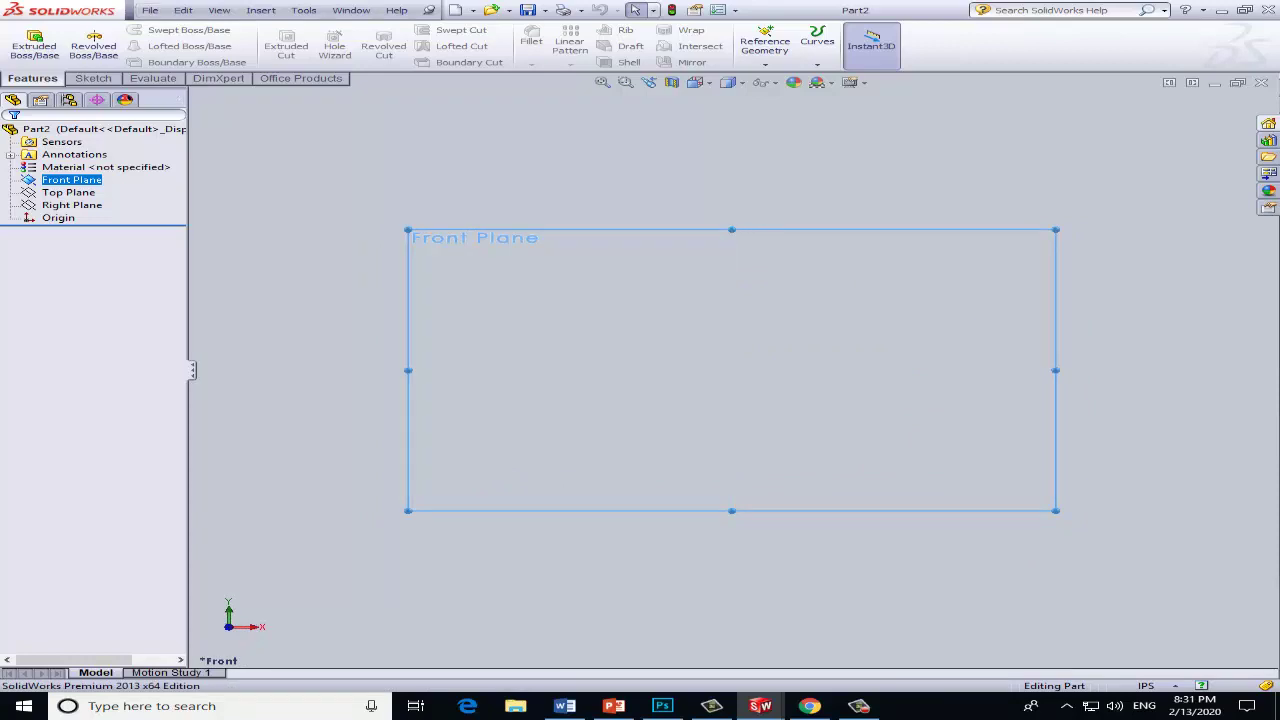
Draw a corner rectangle about 3.37 × 3.04 in from the origin and exit as Sketch1.
click(93, 78)
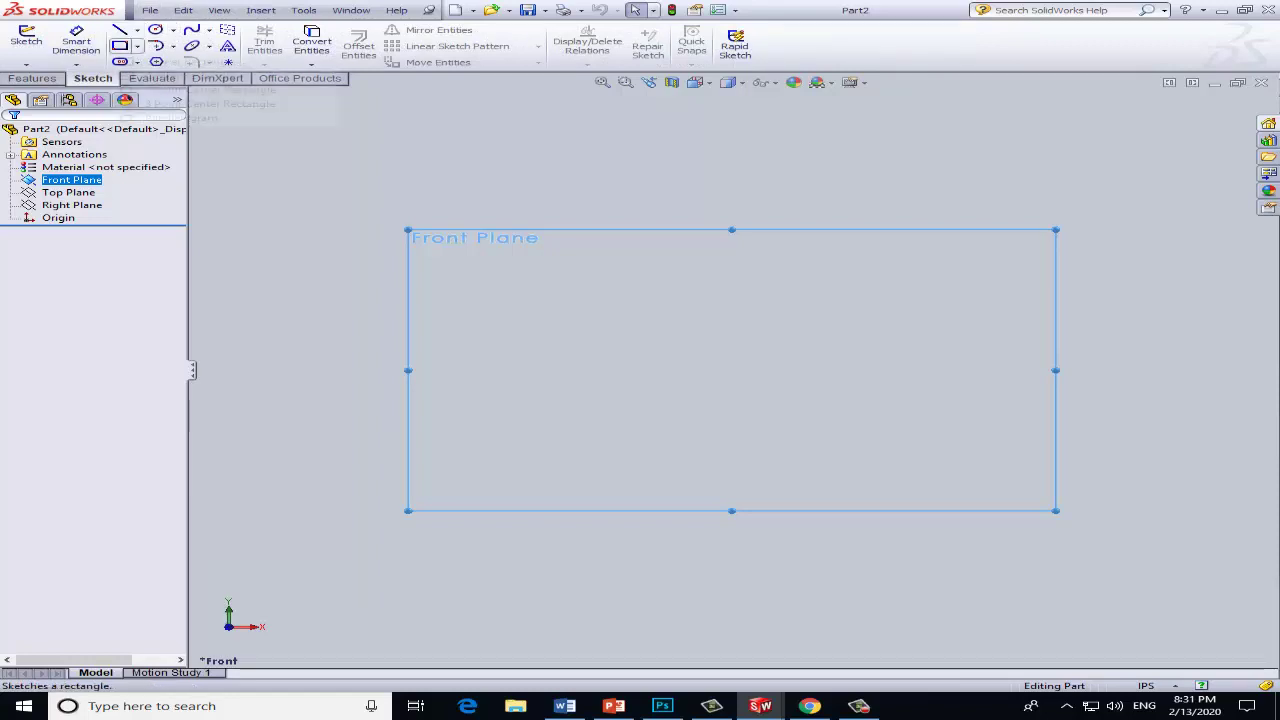
click(137, 46)
click(190, 61)
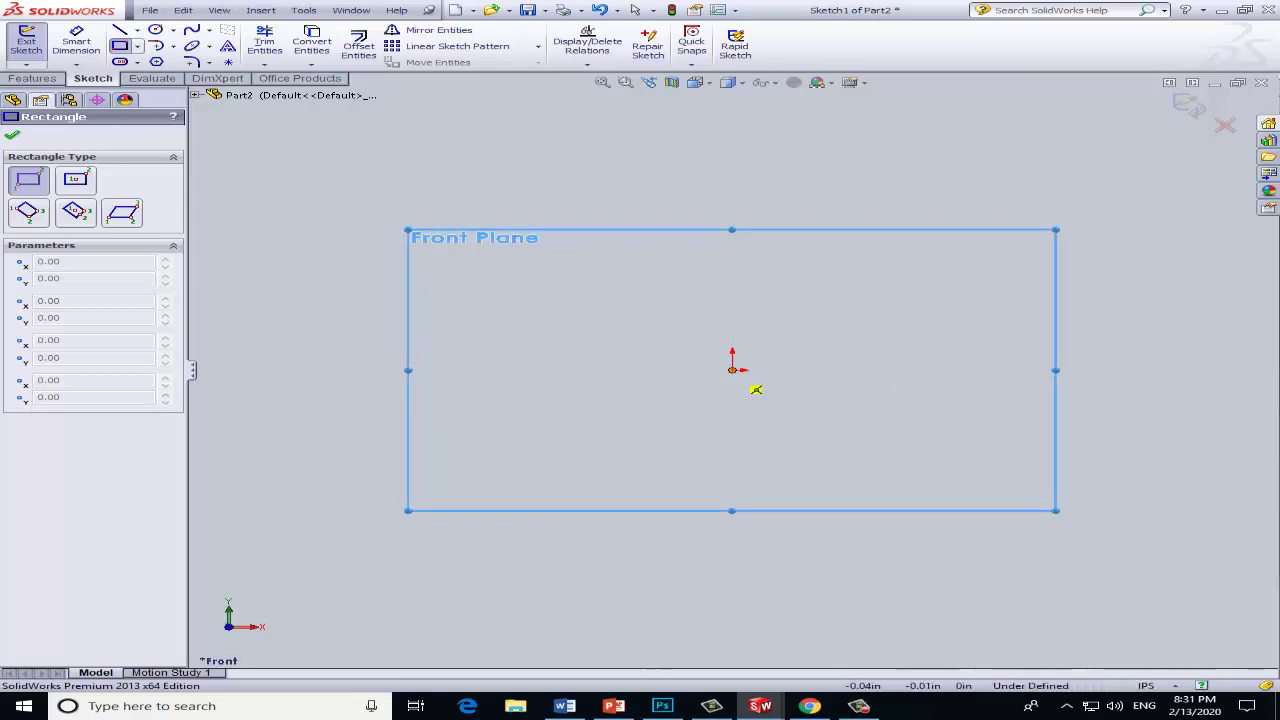
mouse_move(732, 370)
mouse_down()
mouse_move(897, 191)
mouse_move(1043, 172)
mouse_up()
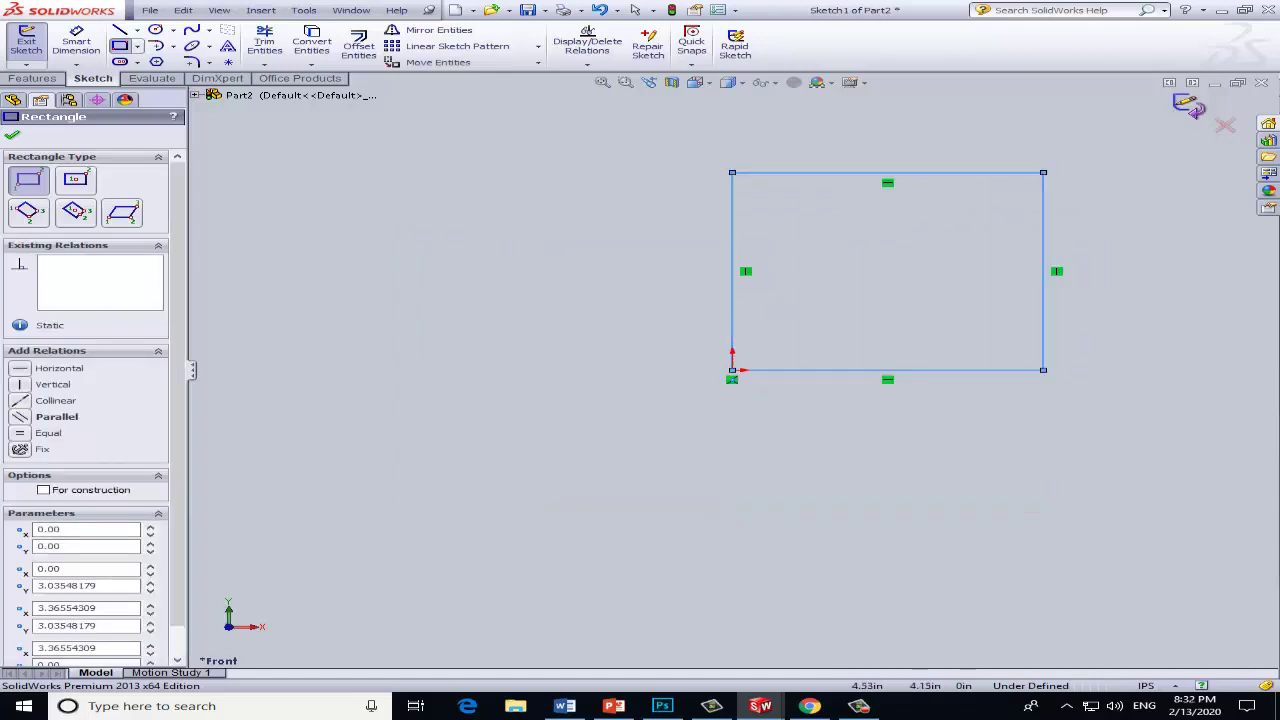
click(1188, 106)
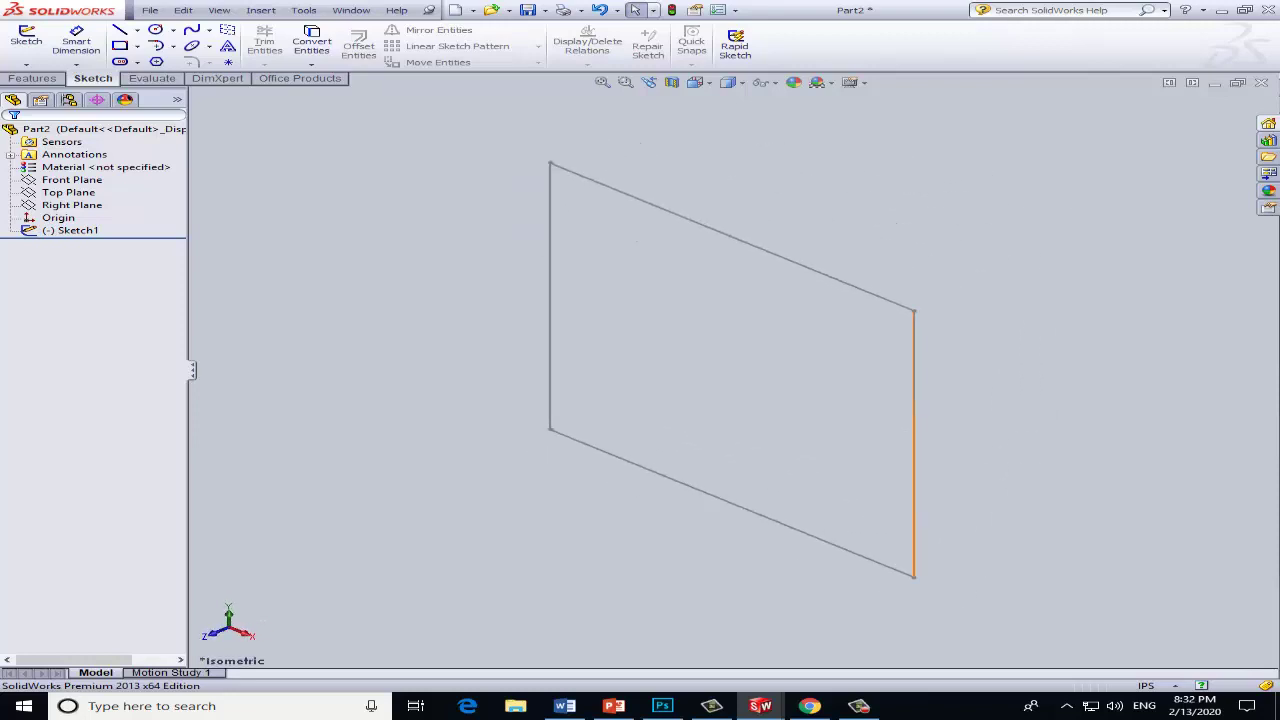
Extrude Sketch1 as a boss to 4.00 in depth, then orbit to view the box from below.
click(32, 78)
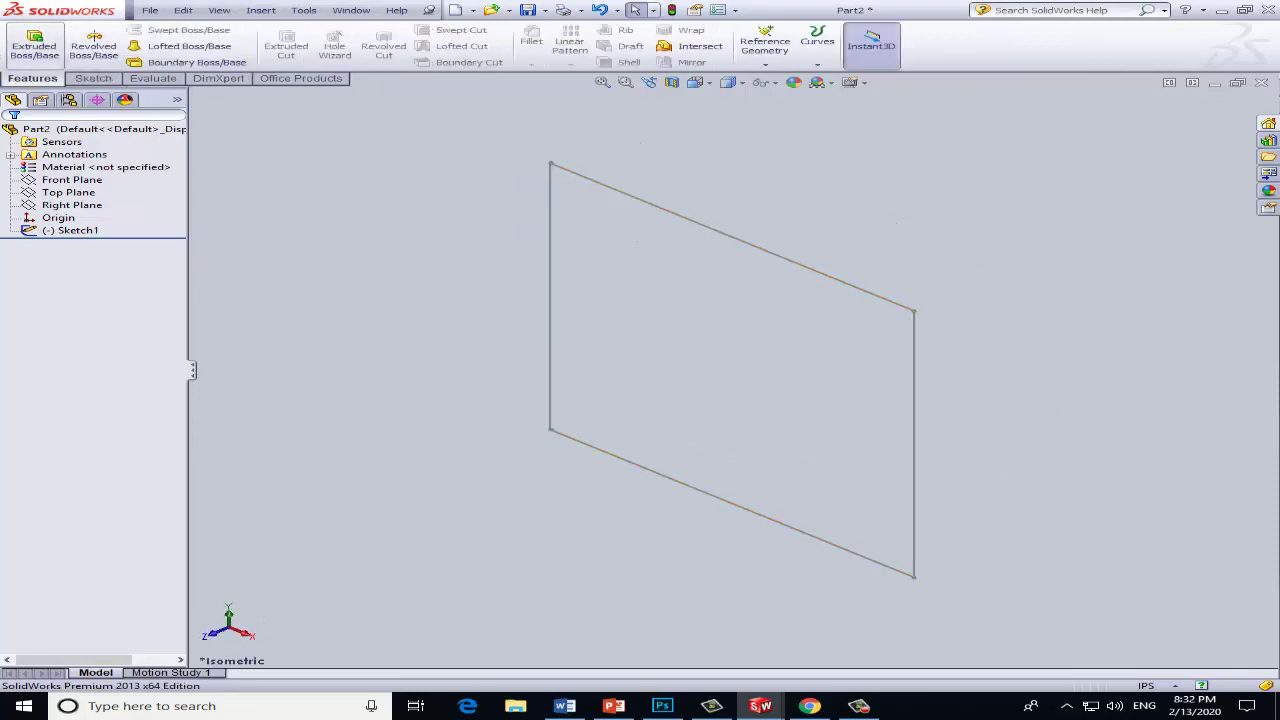
click(34, 45)
click(730, 236)
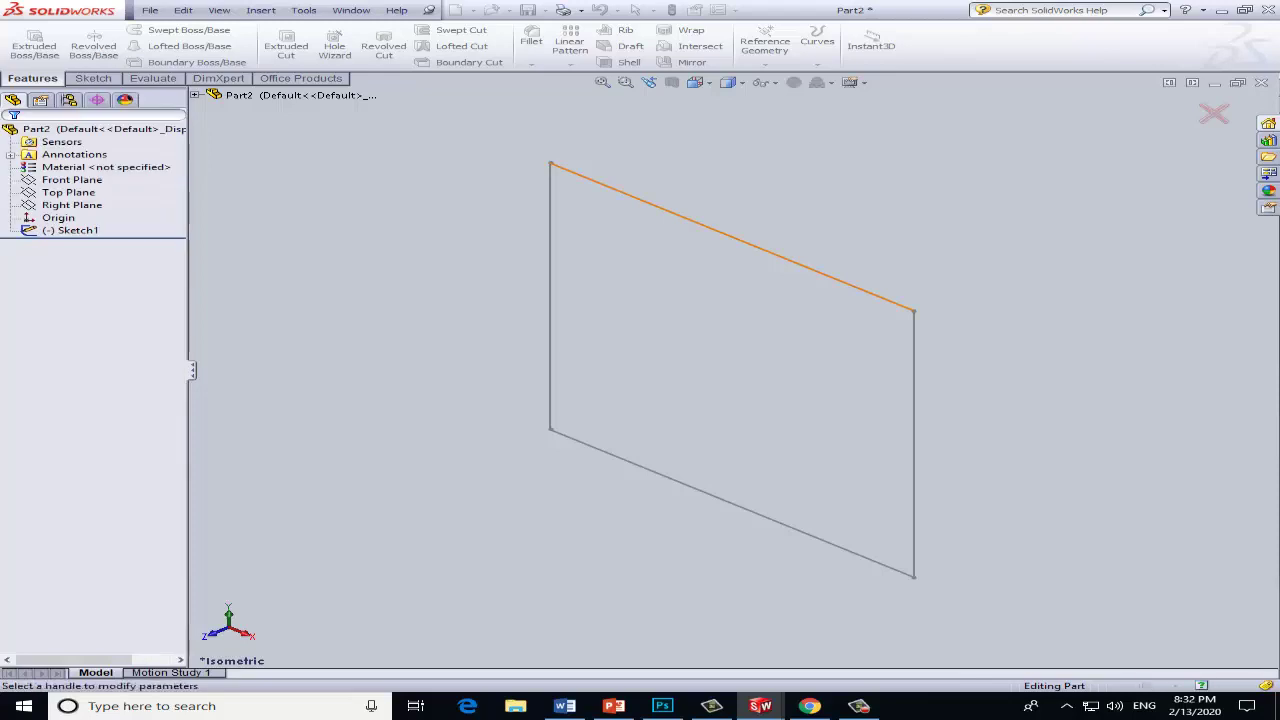
drag(708, 378, 285, 550)
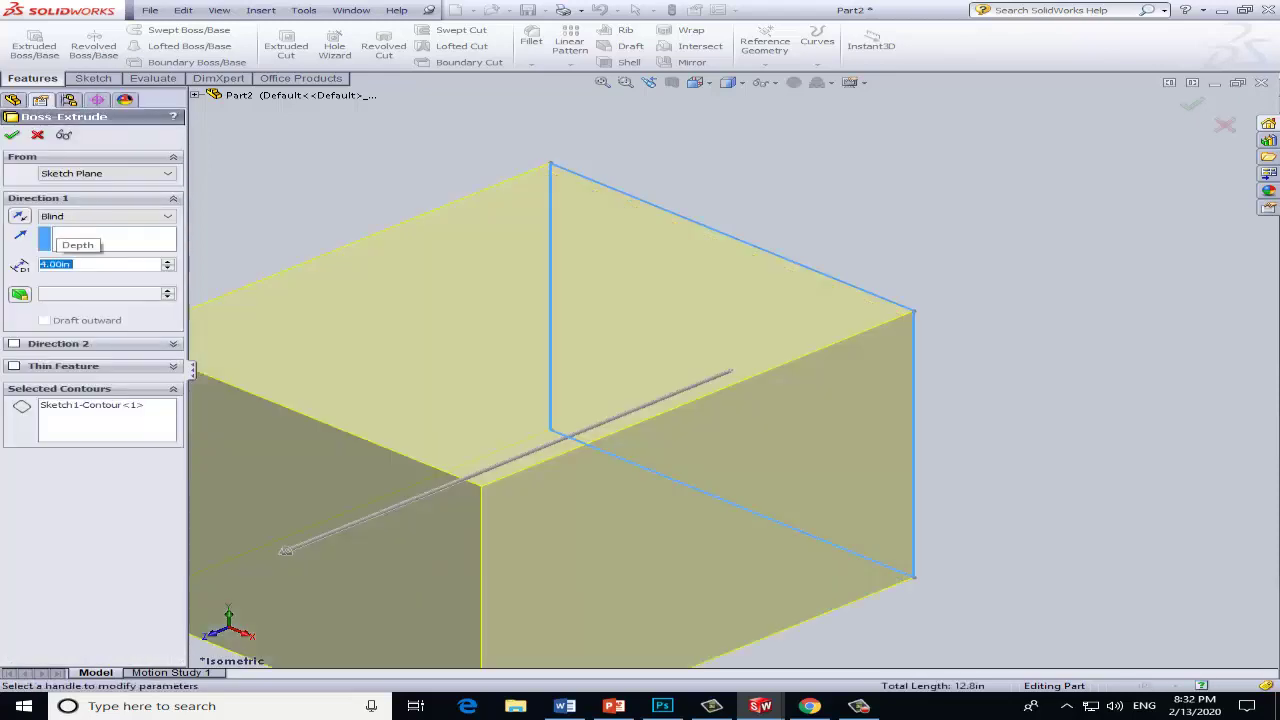
key(Return)
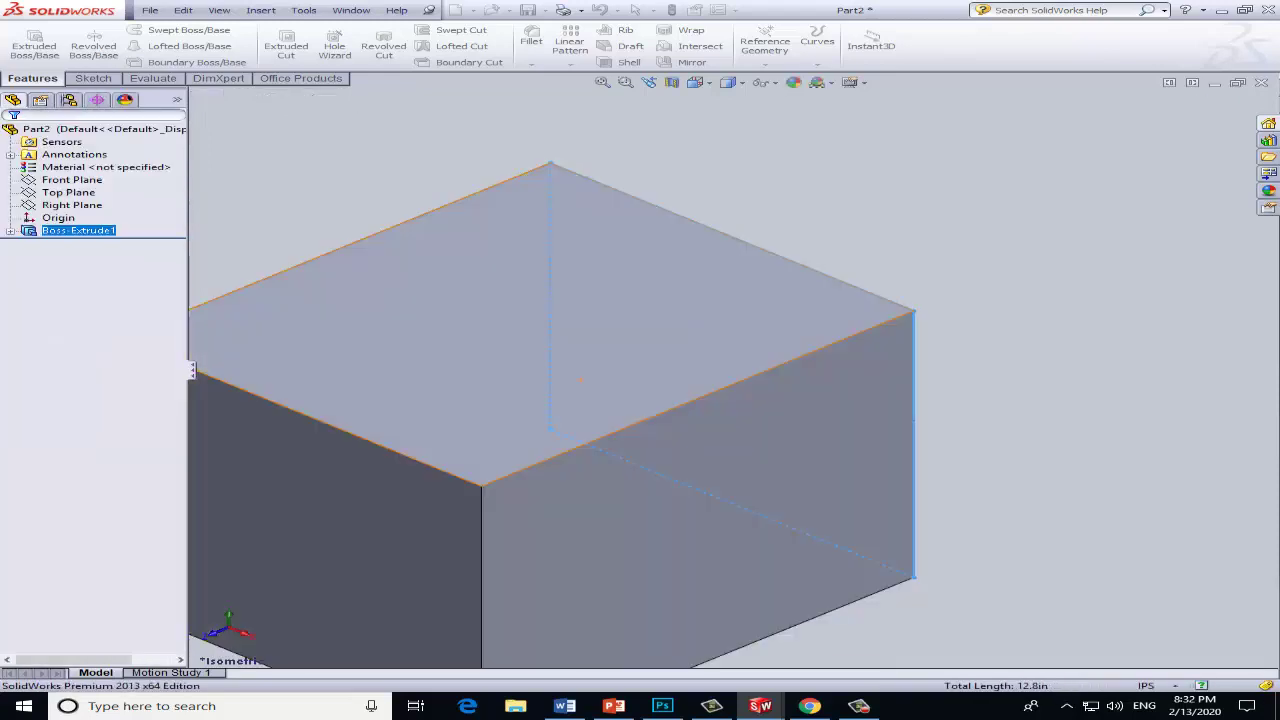
scroll(720, 360, up, 5)
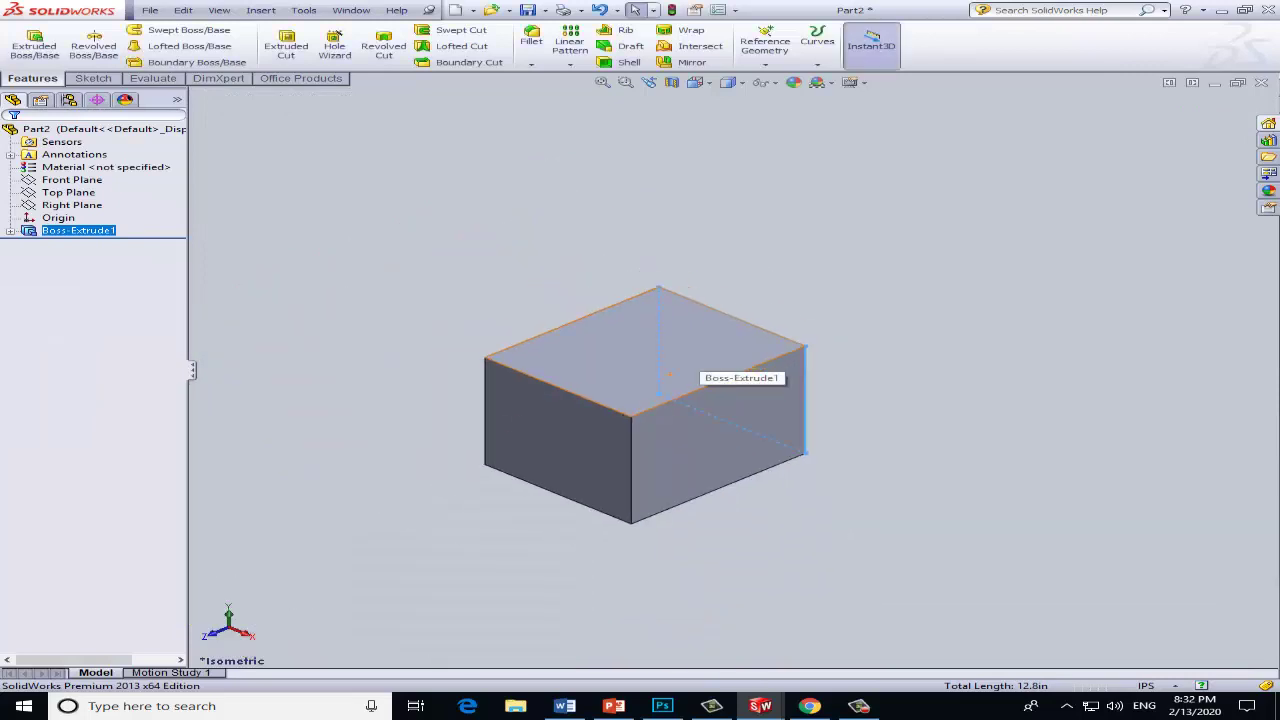
mouse_move(720, 360)
middle_down()
mouse_move(720, 300)
mouse_move(680, 340)
mouse_move(760, 350)
mouse_move(740, 355)
middle_up()
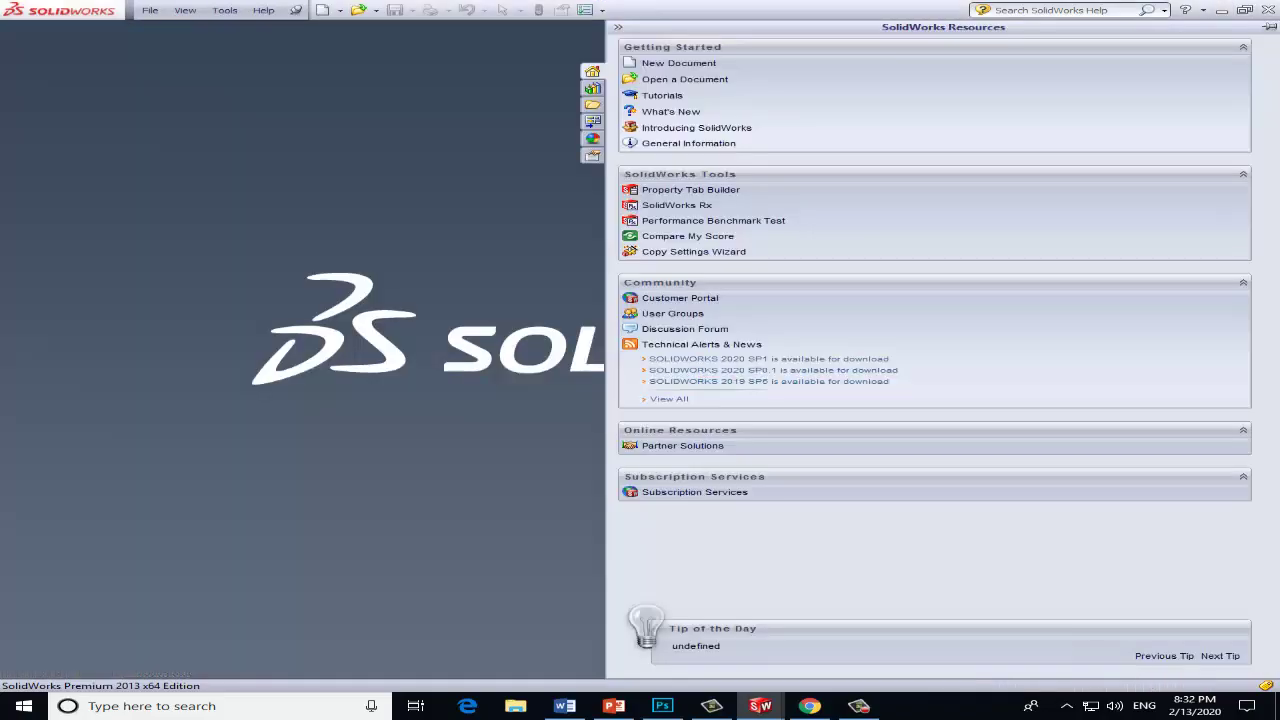
Minimize SolidWorks and preview the open windows on the taskbar.
click(1222, 10)
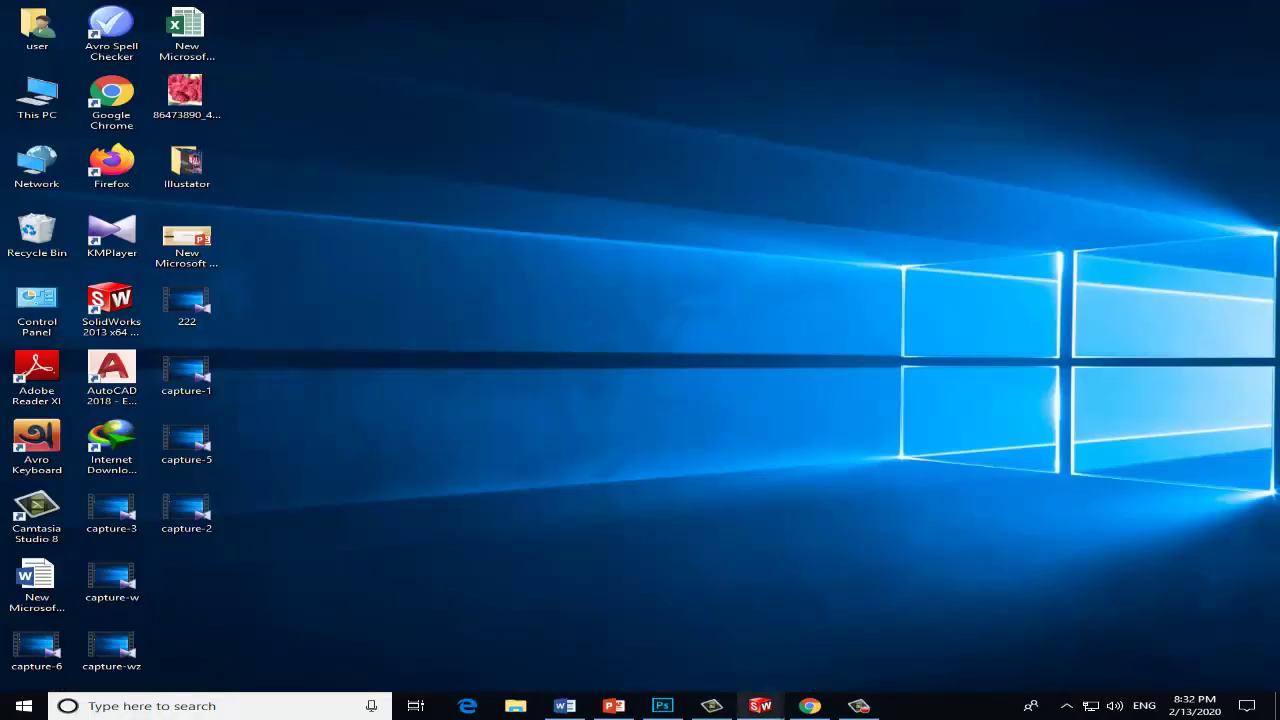
mouse_move(760, 706)
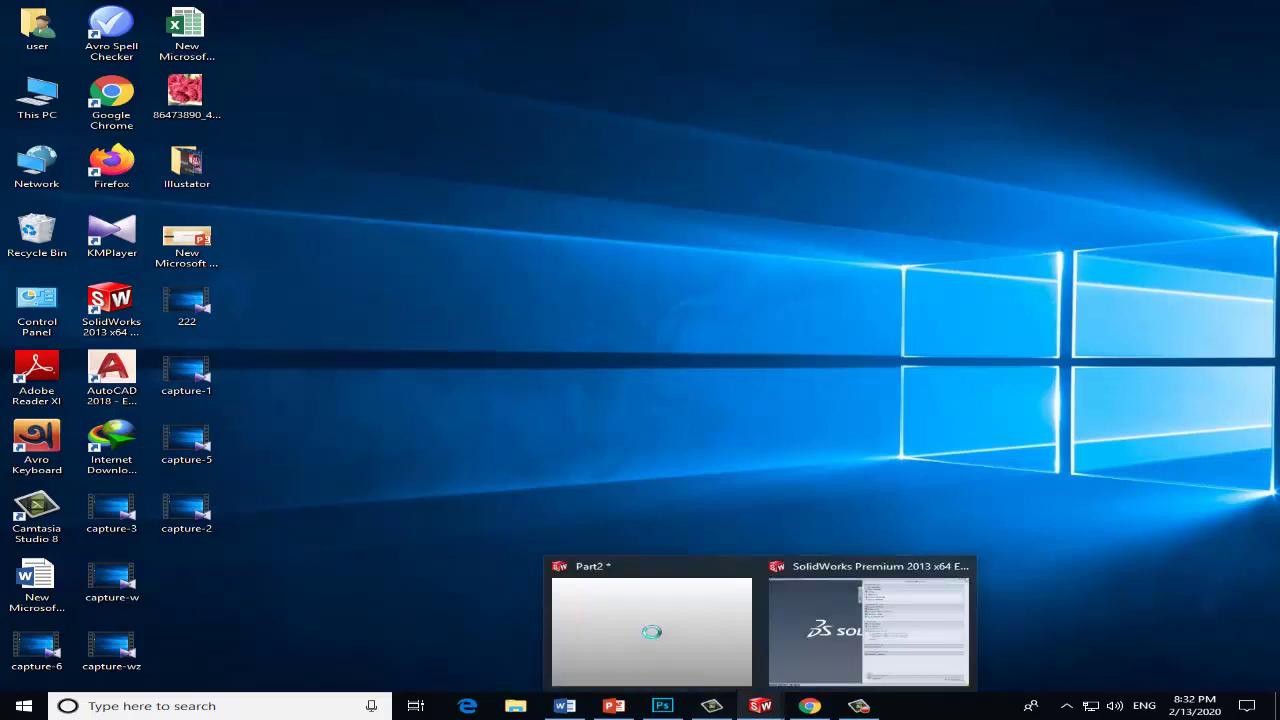
mouse_move(650, 630)
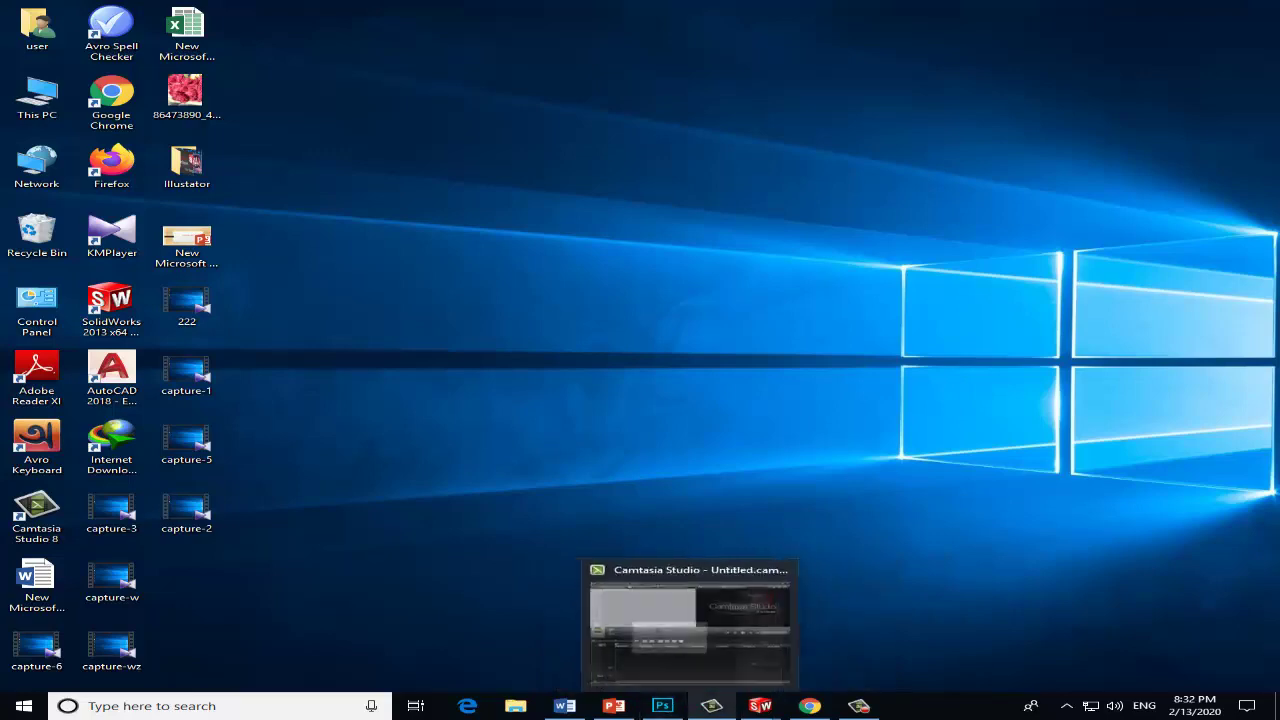
Restore the 'Solidworks Hotkeys' Word document and scroll through its shortcut tables.
mouse_move(662, 706)
click(565, 706)
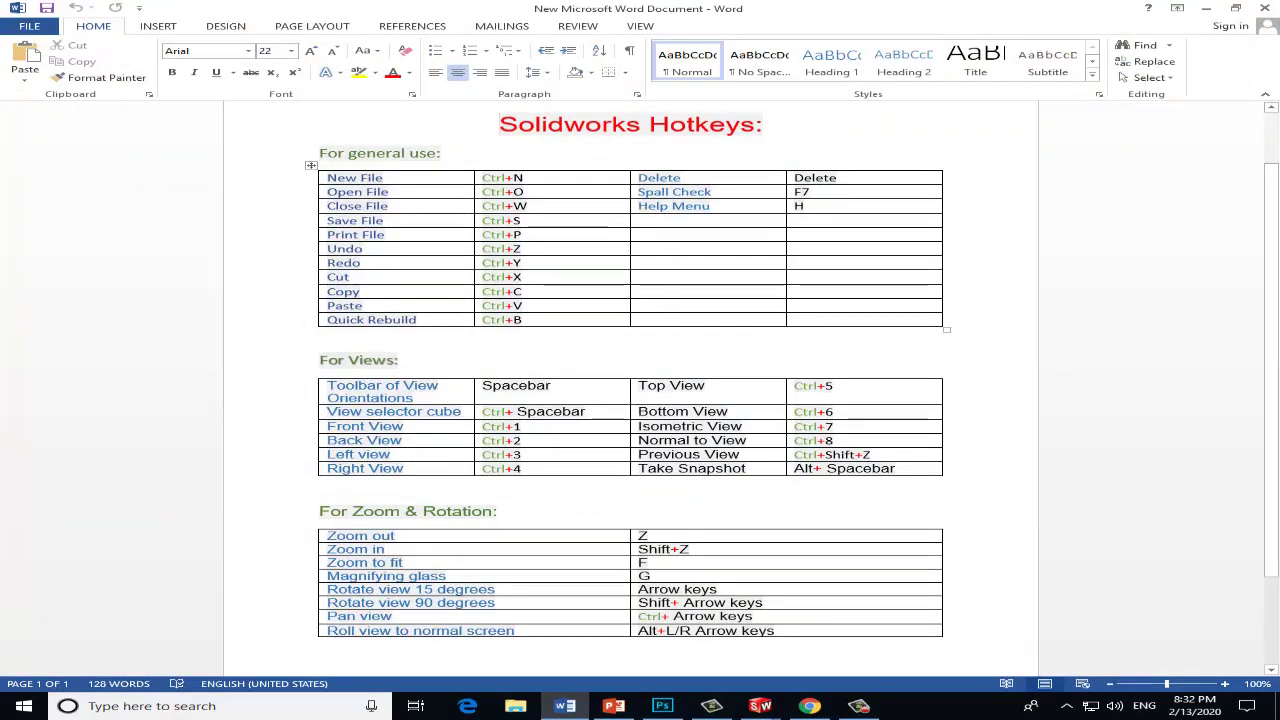
scroll(630, 380, down, 1)
scroll(630, 380, up, 1)
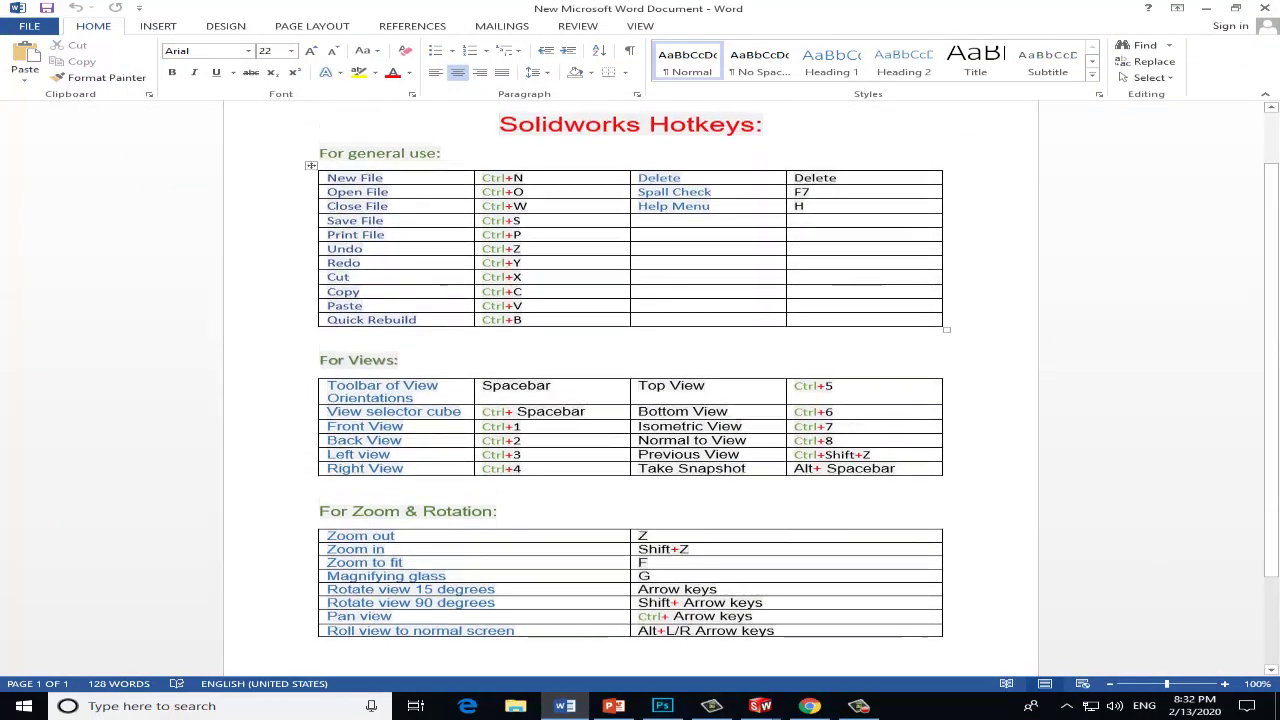